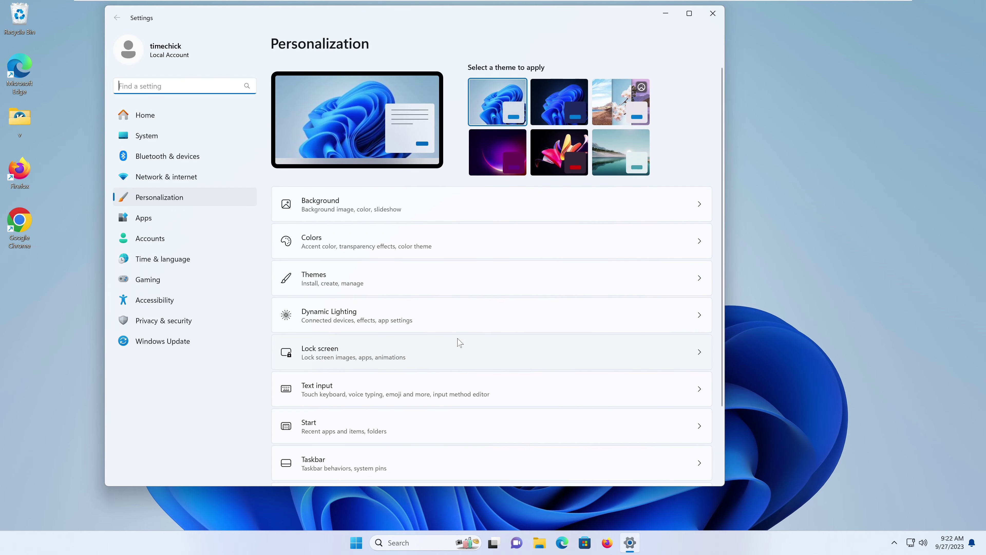
Open the account settings and sign in to Windows with a Microsoft account.
{"action": "left_click", "coordinate": [178, 51]}
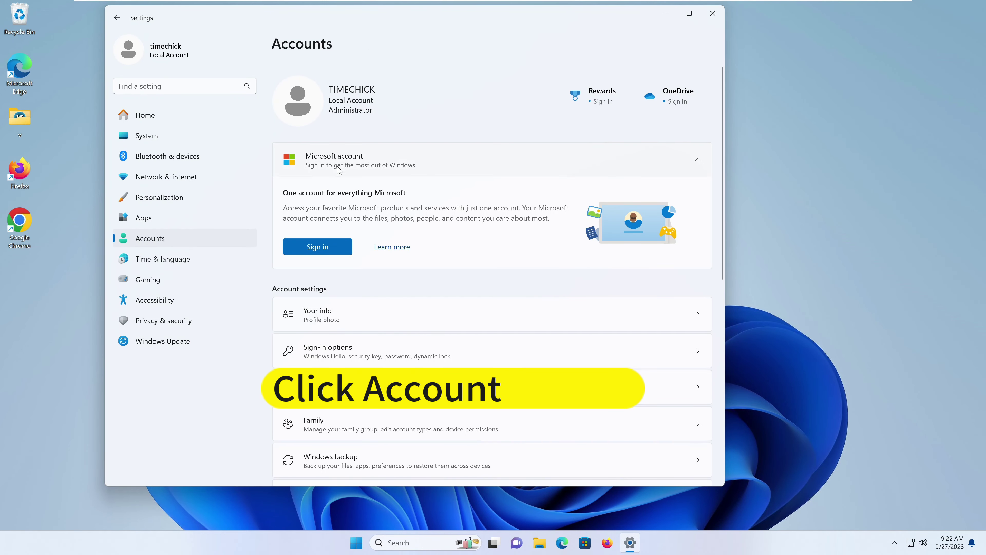
{"action": "left_click", "coordinate": [330, 244]}
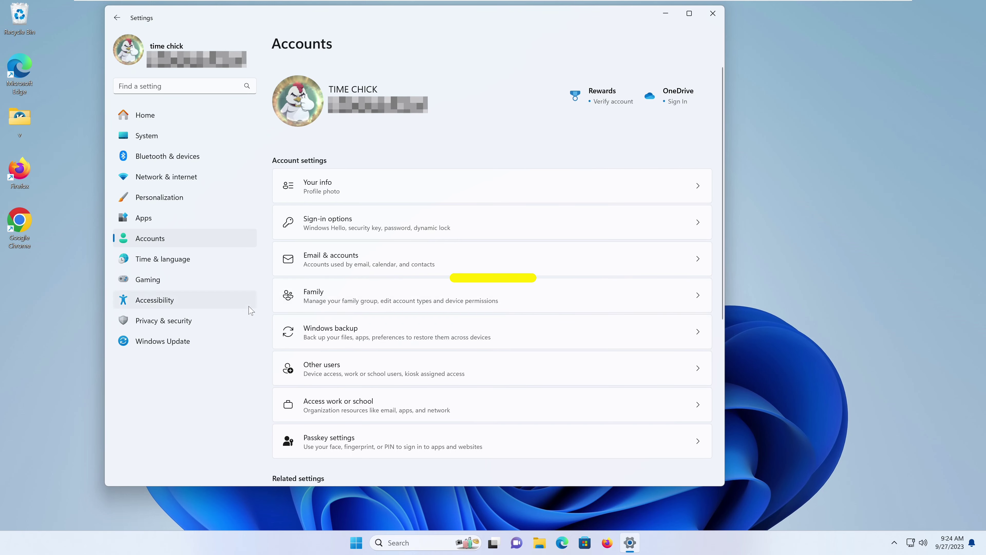
Open the Windows Insider Program settings under Windows Update.
{"action": "left_click", "coordinate": [185, 341]}
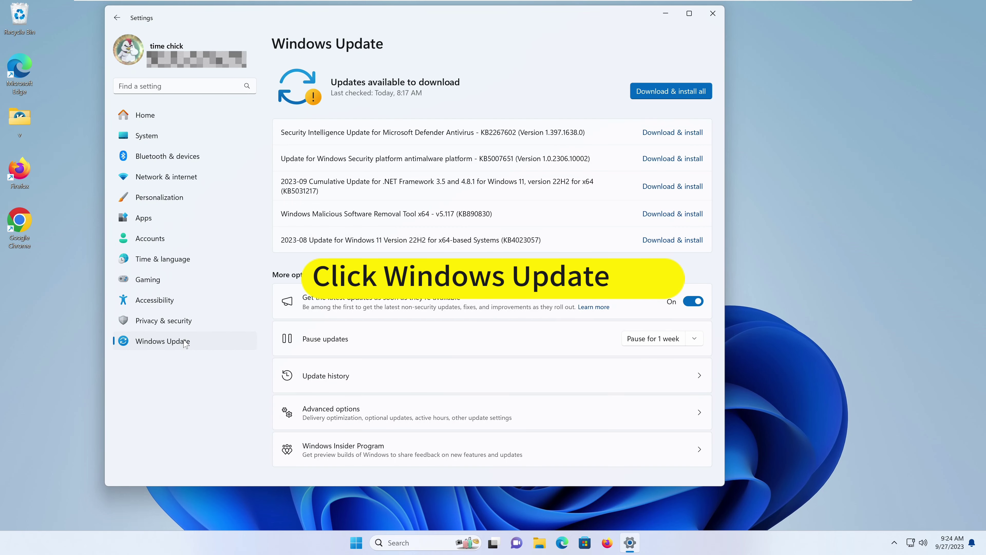
{"action": "scroll", "coordinate": [501, 340], "scroll_direction": "down", "scroll_amount": 2}
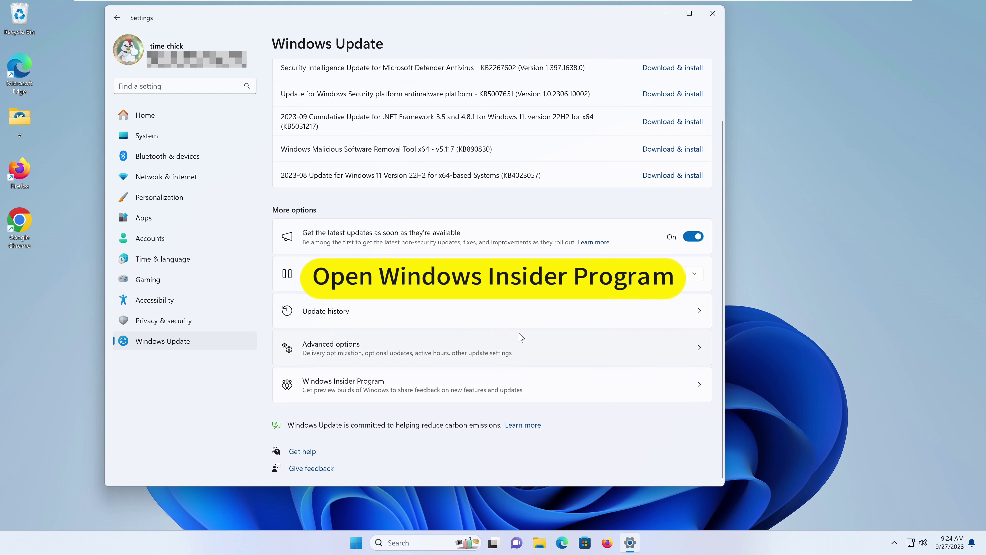
{"action": "left_click", "coordinate": [445, 382]}
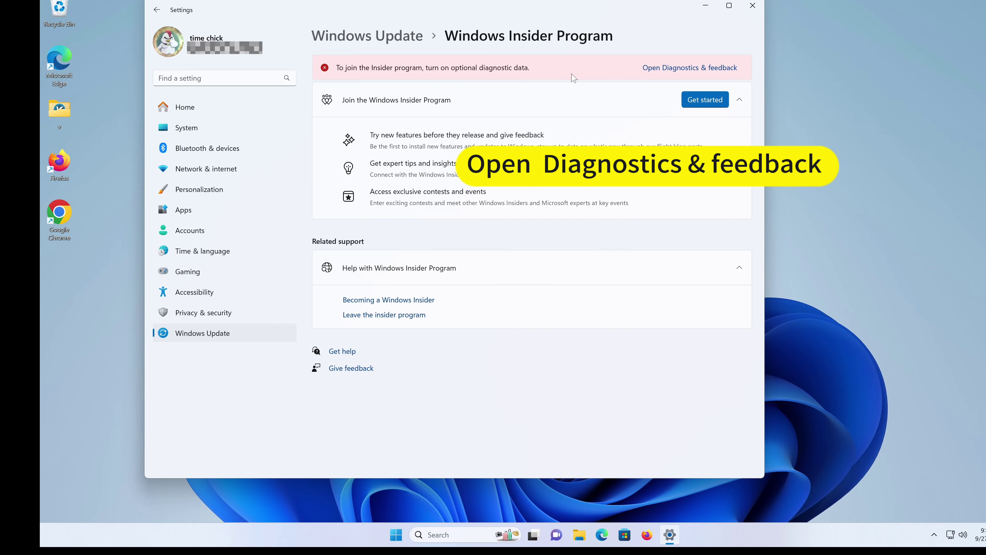
Turn on sending optional diagnostic data in Diagnostics & feedback, and return to the Windows Insider Program settings.
{"action": "left_click", "coordinate": [682, 69]}
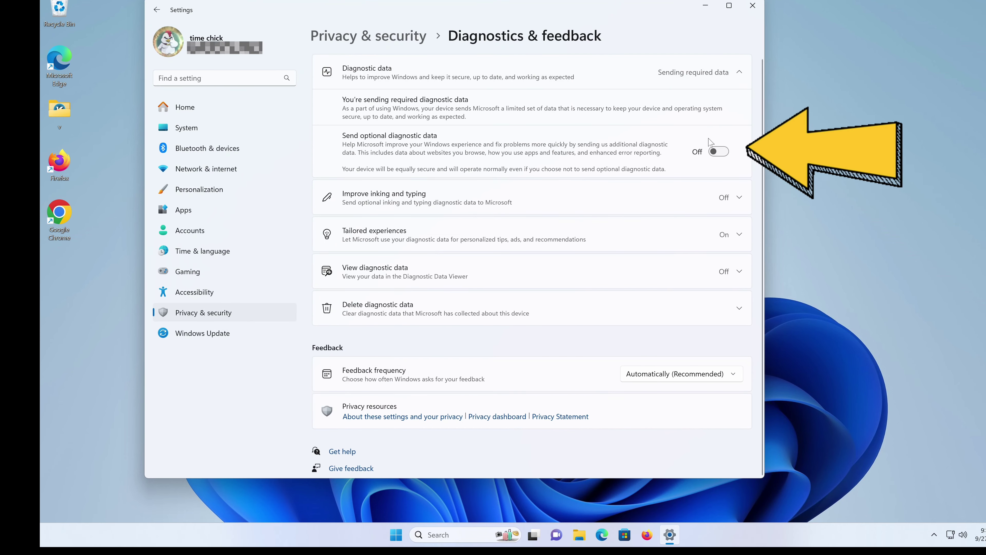
{"action": "left_click", "coordinate": [720, 152]}
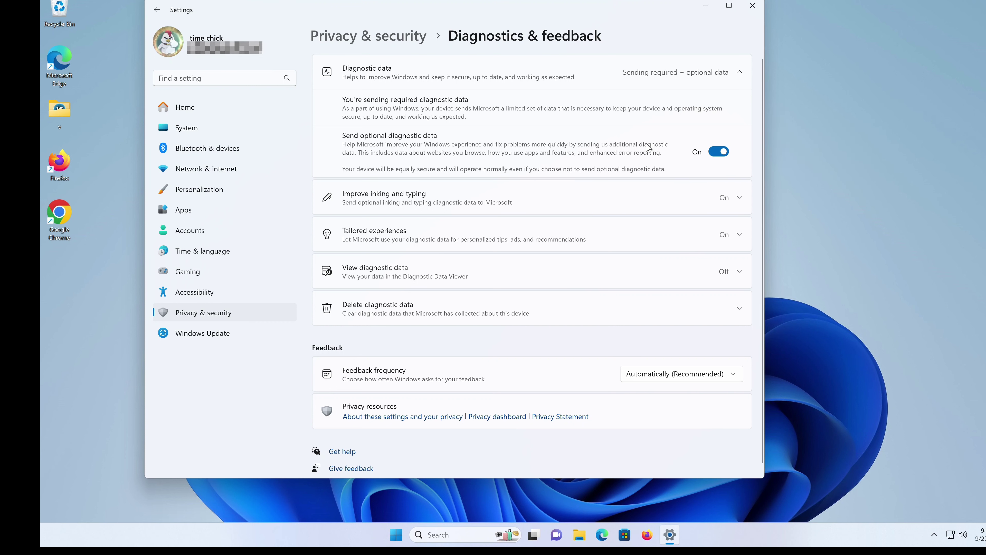
{"action": "left_click", "coordinate": [157, 10]}
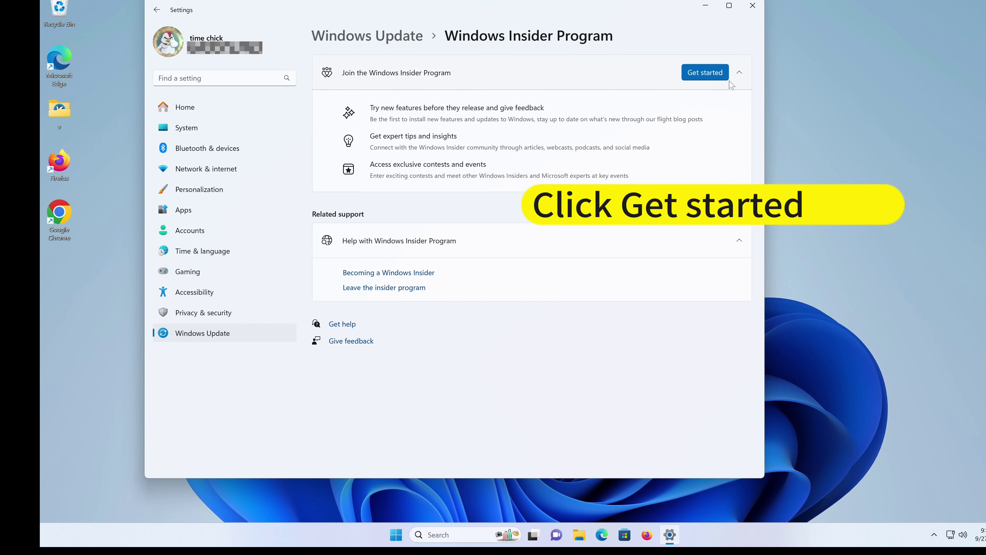
Start joining the Windows Insider Program and link the signed-in Microsoft account to it.
{"action": "left_click", "coordinate": [716, 78]}
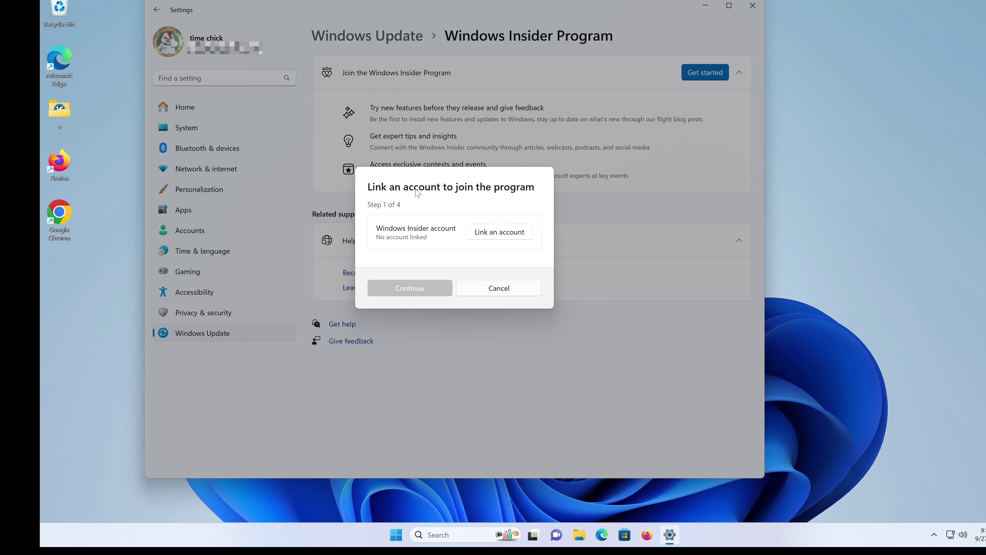
{"action": "left_click", "coordinate": [498, 232]}
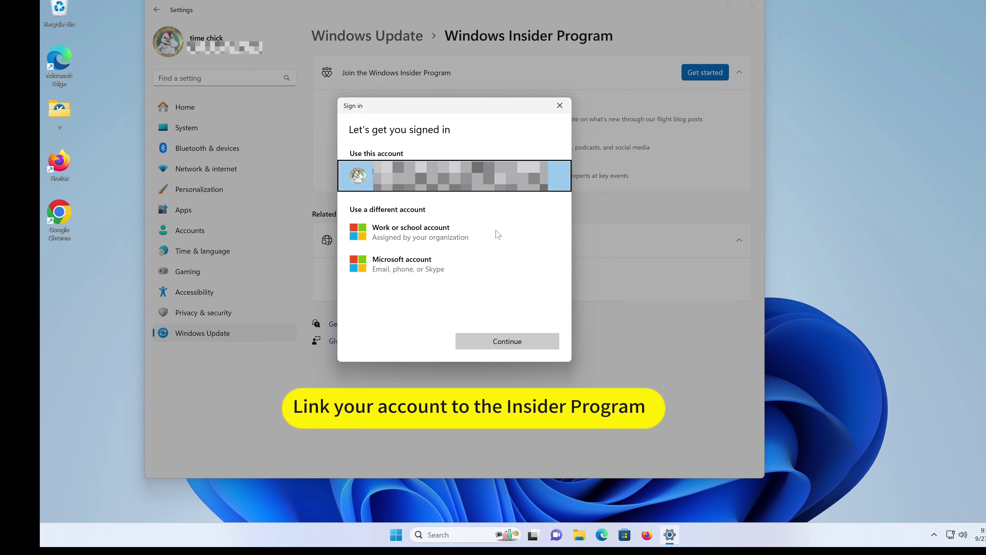
{"action": "left_click", "coordinate": [498, 342]}
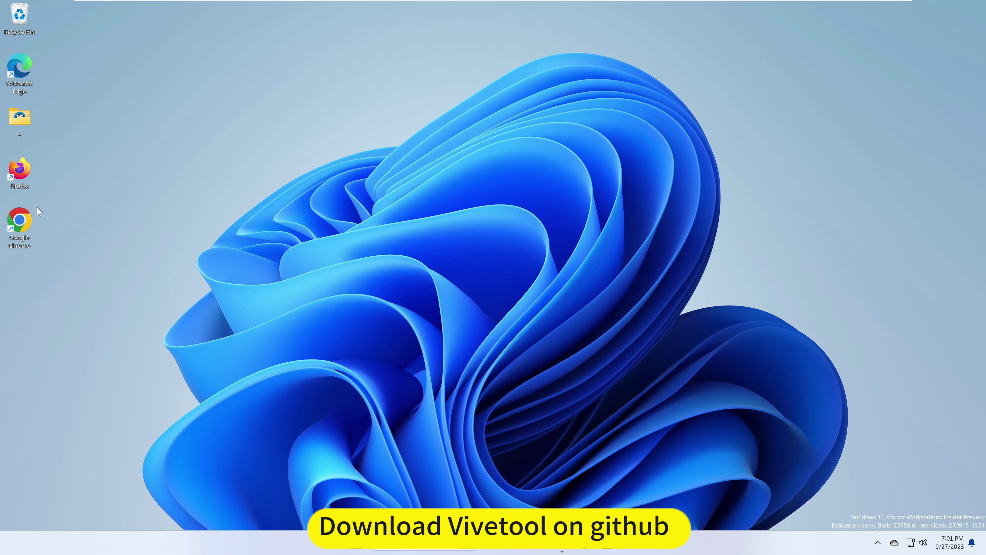
Switch to Google Chrome, search for vivitool and download ViVeTool-v0.3.3.zip from the ViVe releases page on GitHub.
{"action": "double_click", "coordinate": [29, 221]}
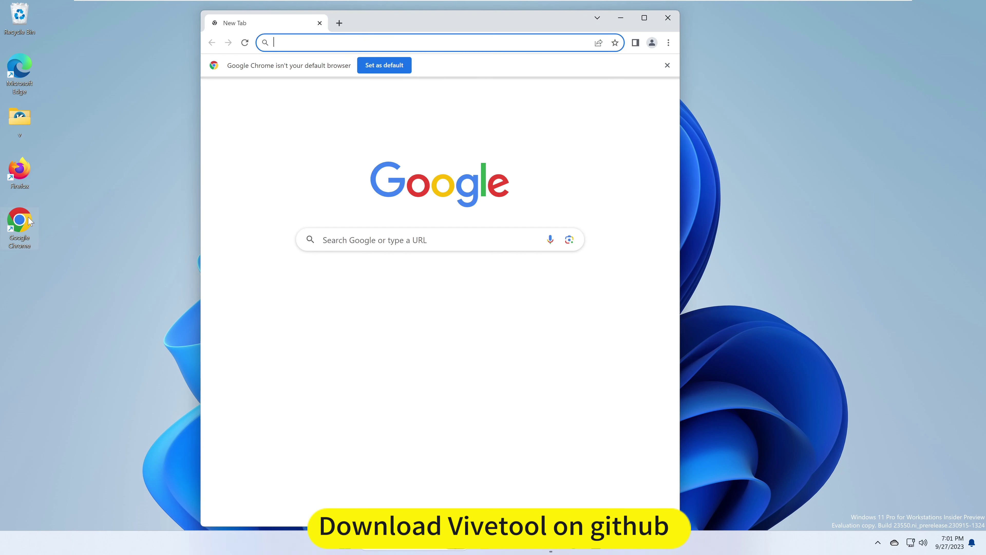
{"action": "left_click", "coordinate": [333, 240]}
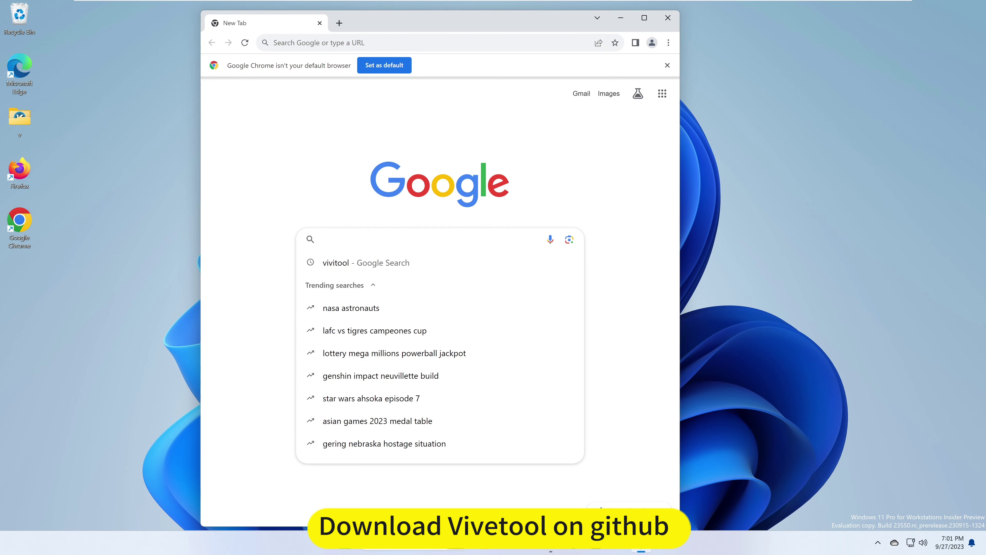
{"action": "left_click", "coordinate": [354, 268]}
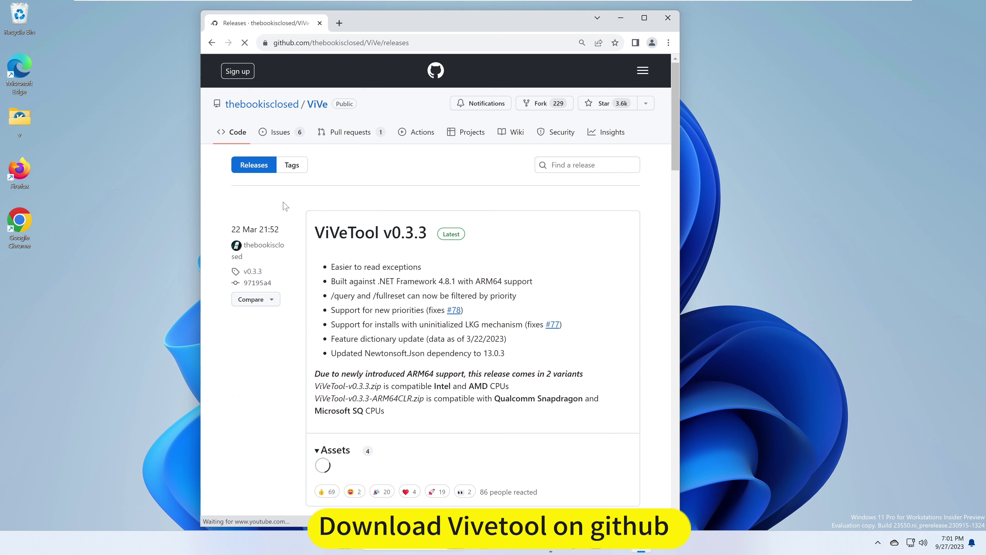
{"action": "scroll", "coordinate": [594, 272], "scroll_direction": "down", "scroll_amount": 3}
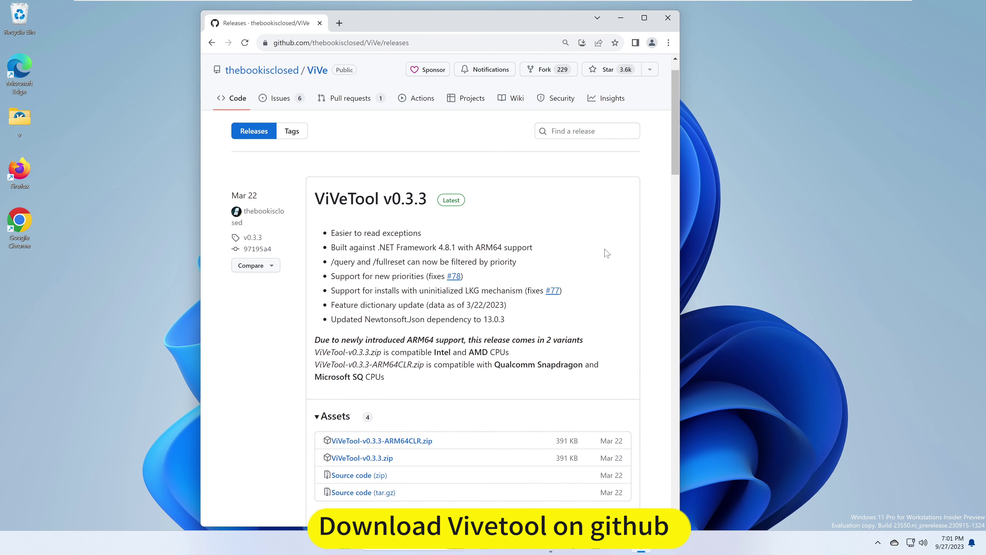
{"action": "left_click", "coordinate": [365, 390]}
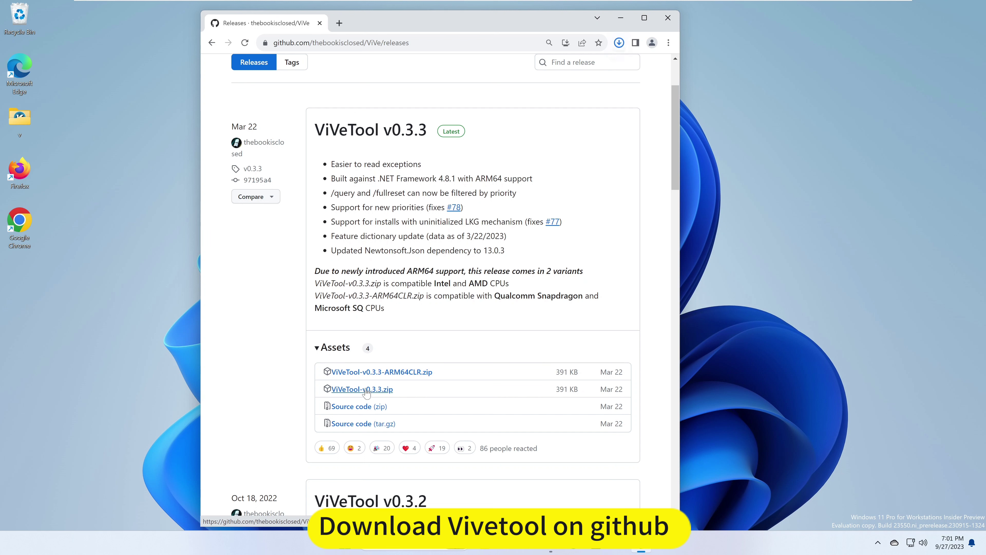
Extract the downloaded ViVeTool-v0.3.3 archive to the suggested folder in Downloads, and close the Downloads window and the browser.
{"action": "left_click", "coordinate": [619, 46]}
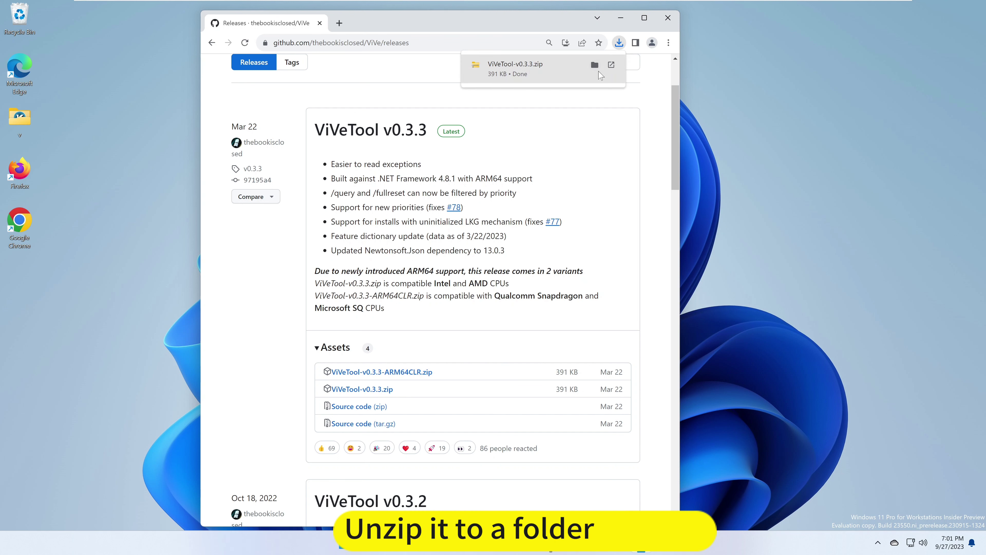
{"action": "left_click", "coordinate": [595, 65]}
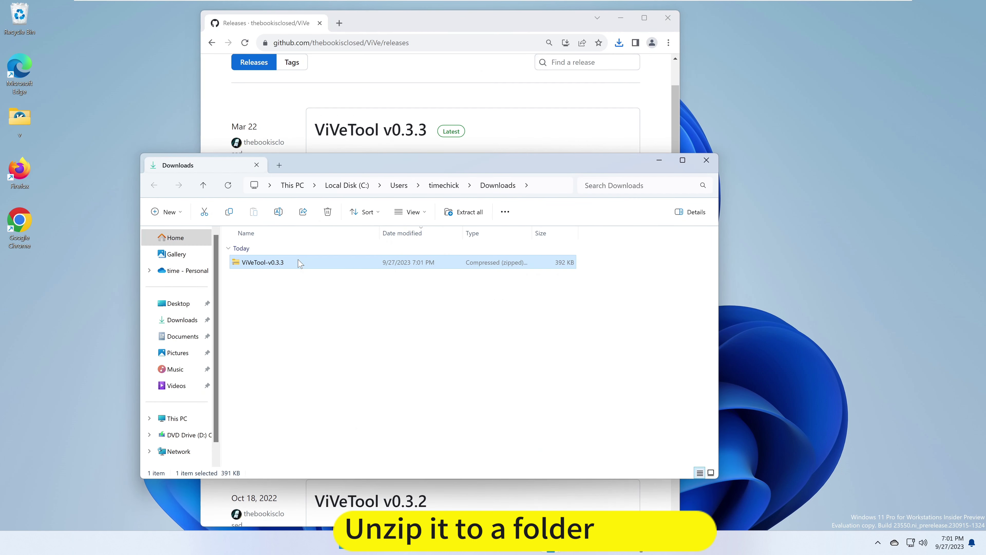
{"action": "right_click", "coordinate": [300, 264]}
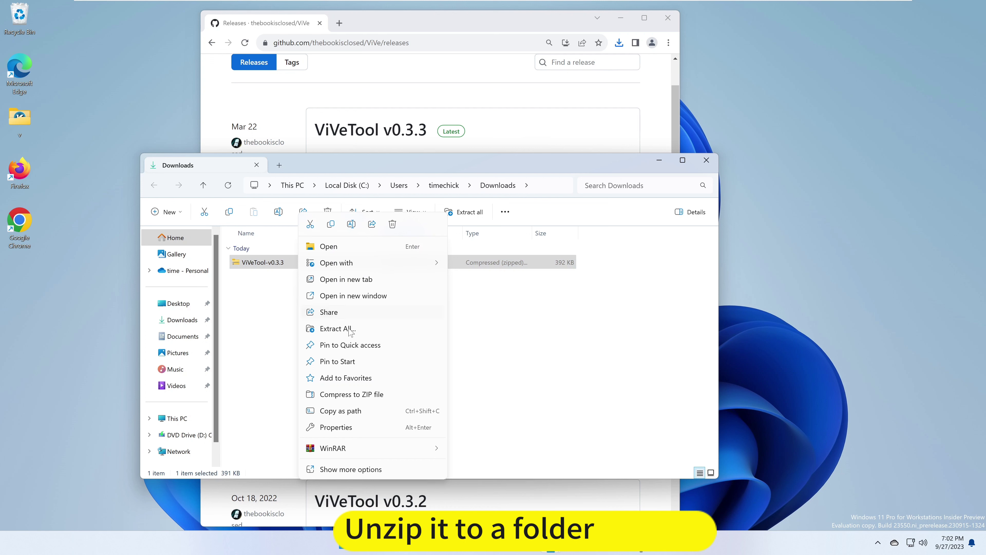
{"action": "left_click", "coordinate": [336, 329]}
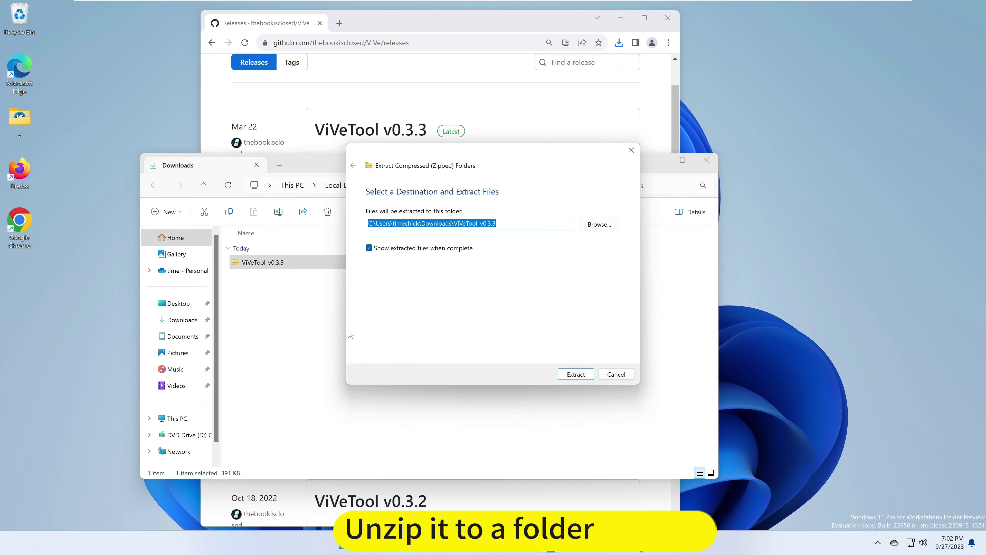
{"action": "left_click", "coordinate": [589, 379]}
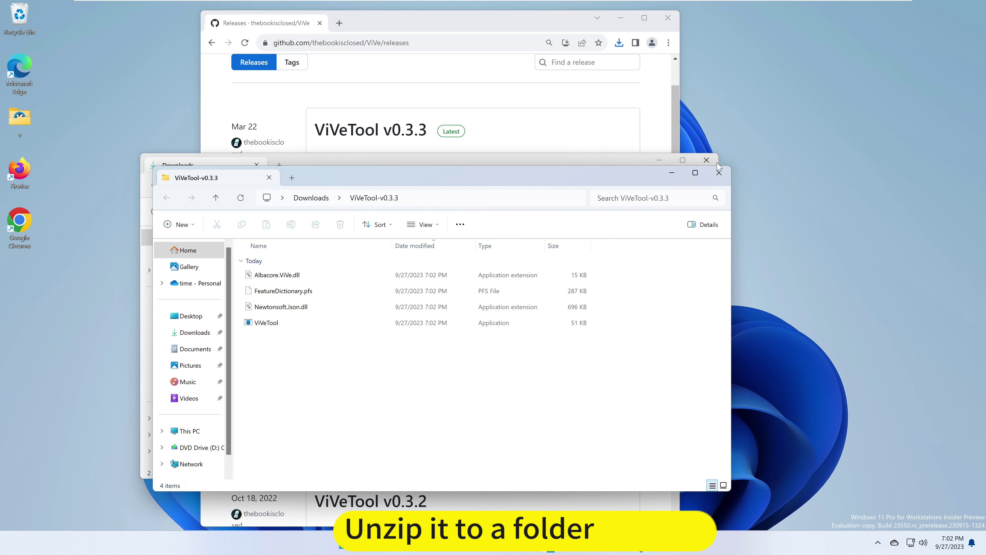
{"action": "left_click", "coordinate": [706, 159]}
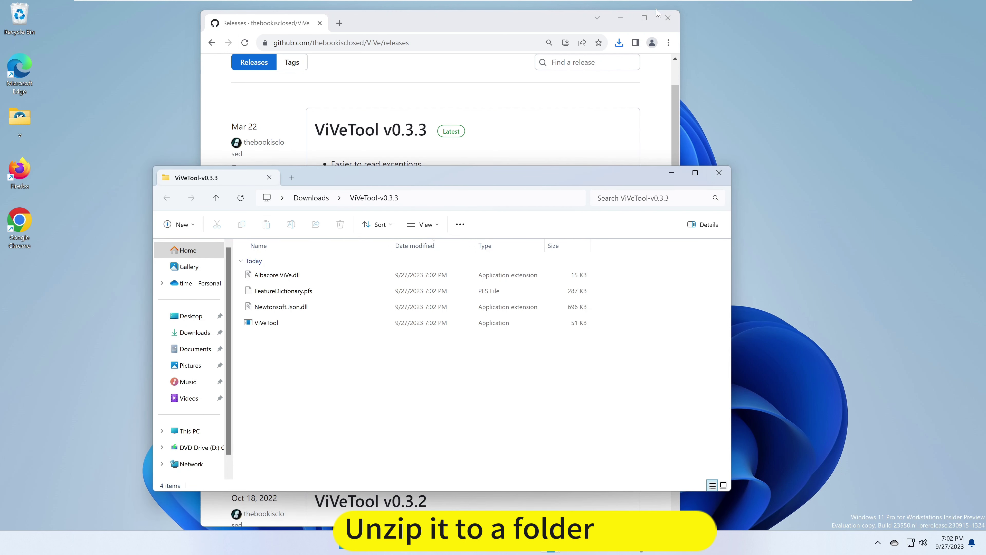
{"action": "left_click", "coordinate": [668, 18]}
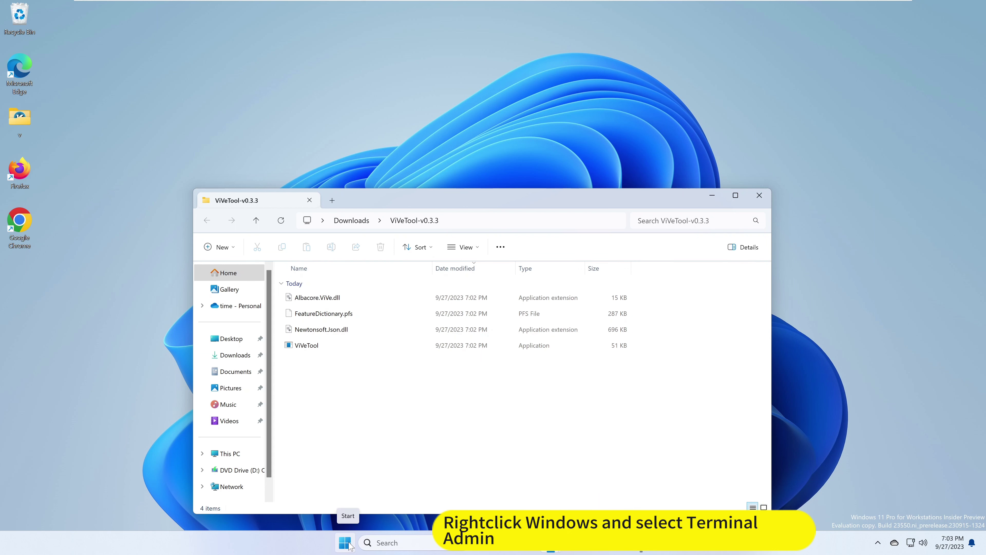
Open Windows Terminal as administrator and start a Command Prompt session in it.
{"action": "right_click", "coordinate": [346, 542]}
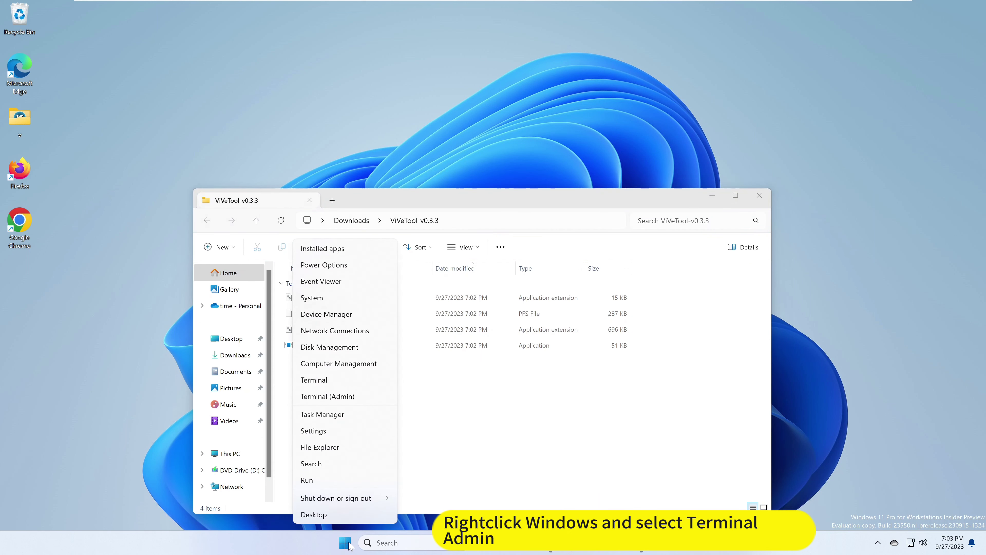
{"action": "left_click", "coordinate": [361, 397]}
{"action": "left_click", "coordinate": [456, 360]}
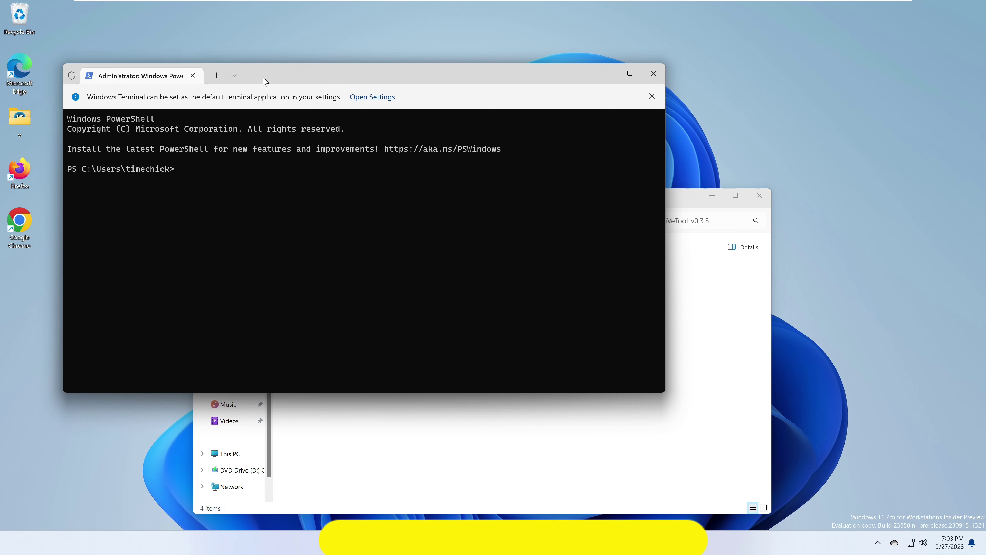
{"action": "left_click", "coordinate": [235, 76]}
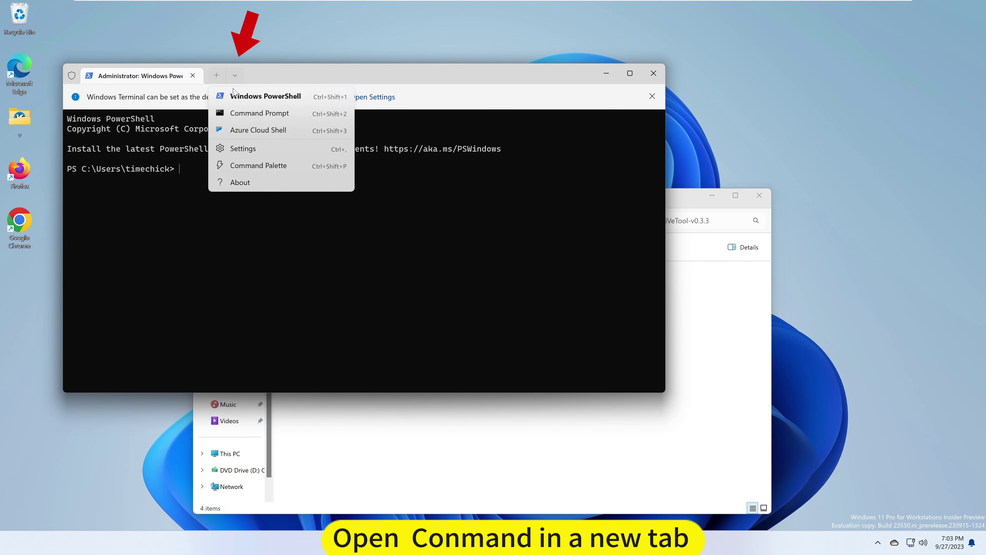
{"action": "left_click", "coordinate": [240, 113]}
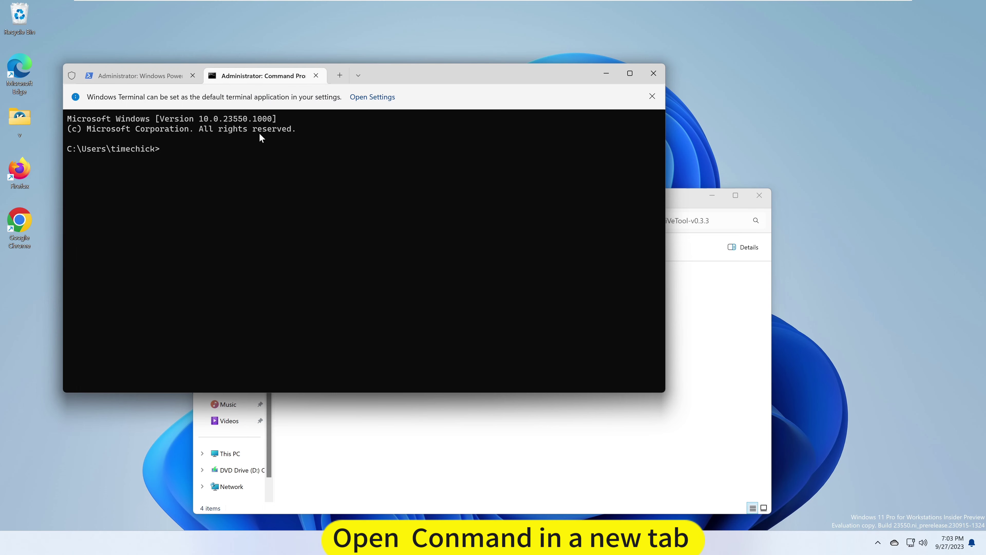
Return to the extracted ViVeTool-v0.3.3 folder in File Explorer and copy its full path.
{"action": "left_click", "coordinate": [739, 404]}
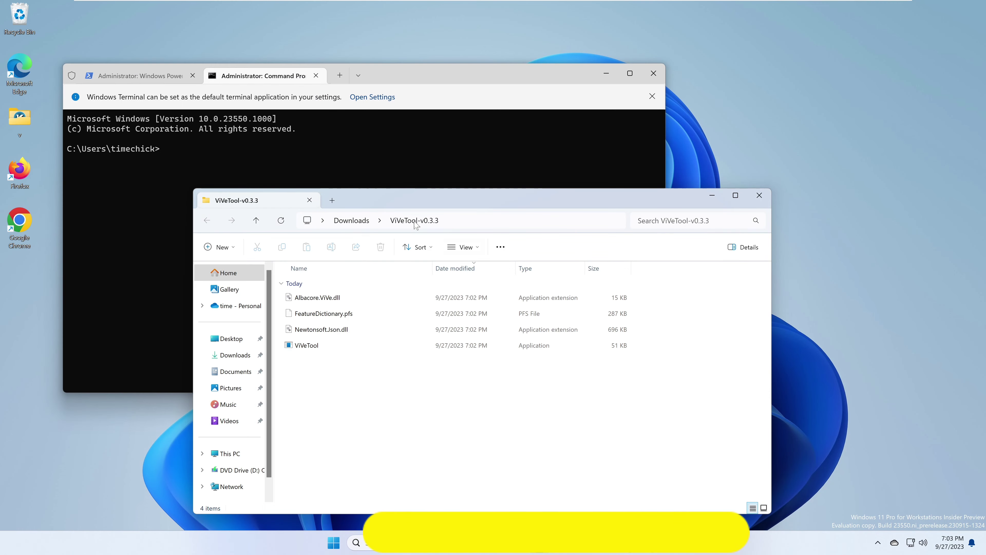
{"action": "left_click", "coordinate": [524, 220]}
{"action": "right_click", "coordinate": [443, 224]}
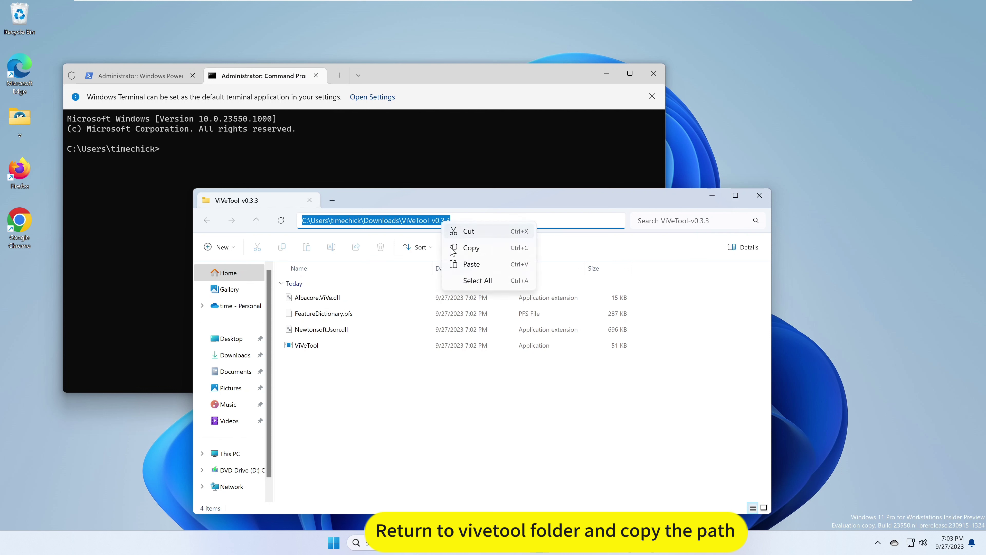
{"action": "left_click", "coordinate": [482, 252]}
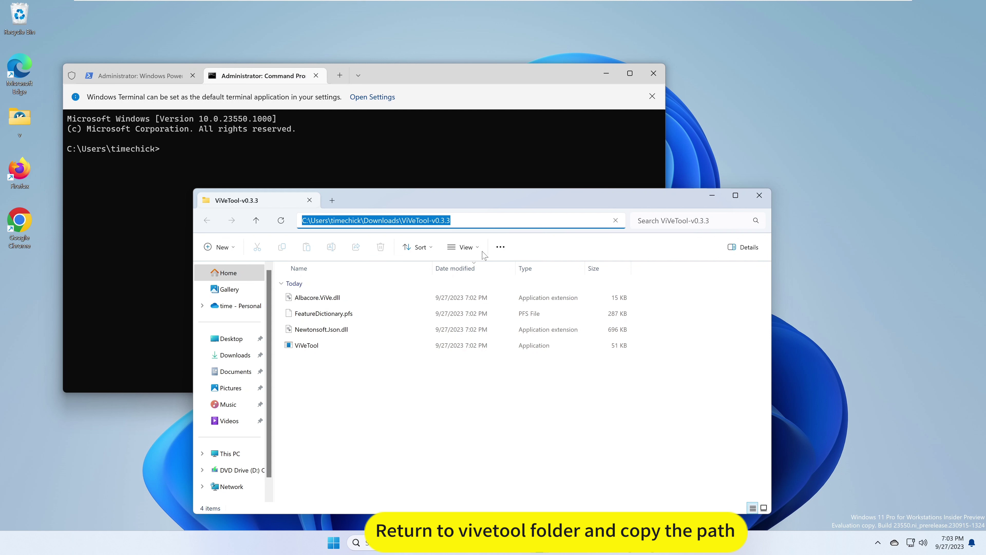
Change the Command Prompt directory to the copied ViVeTool-v0.3.3 folder path with the cd command.
{"action": "left_click", "coordinate": [334, 159]}
{"action": "type", "text": "cd"}
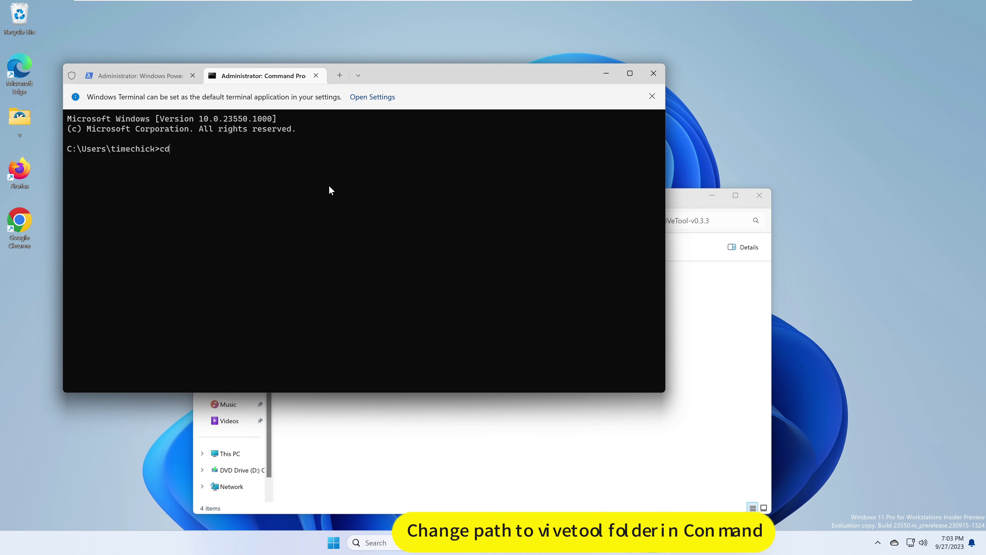
{"action": "key", "text": "ctrl+v"}
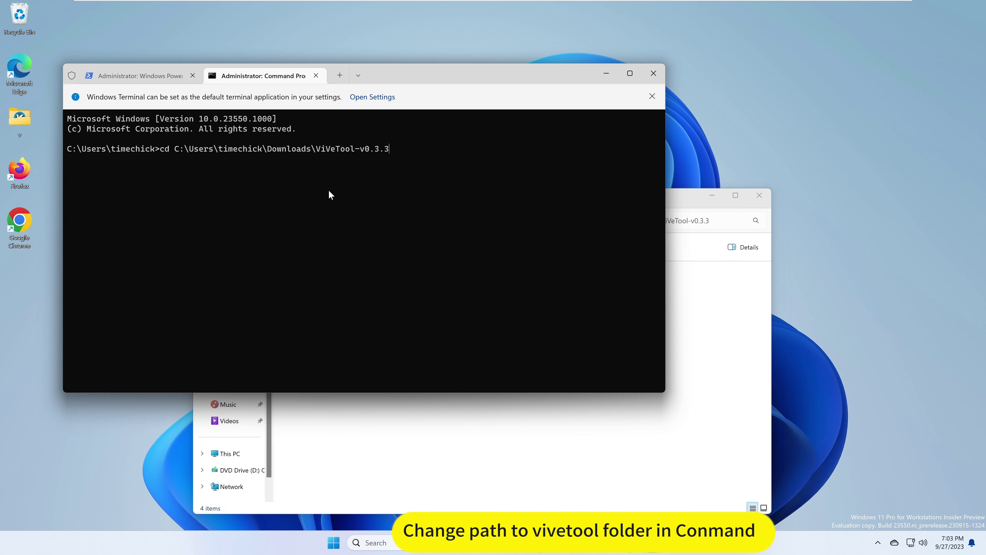
{"action": "key", "text": "Return"}
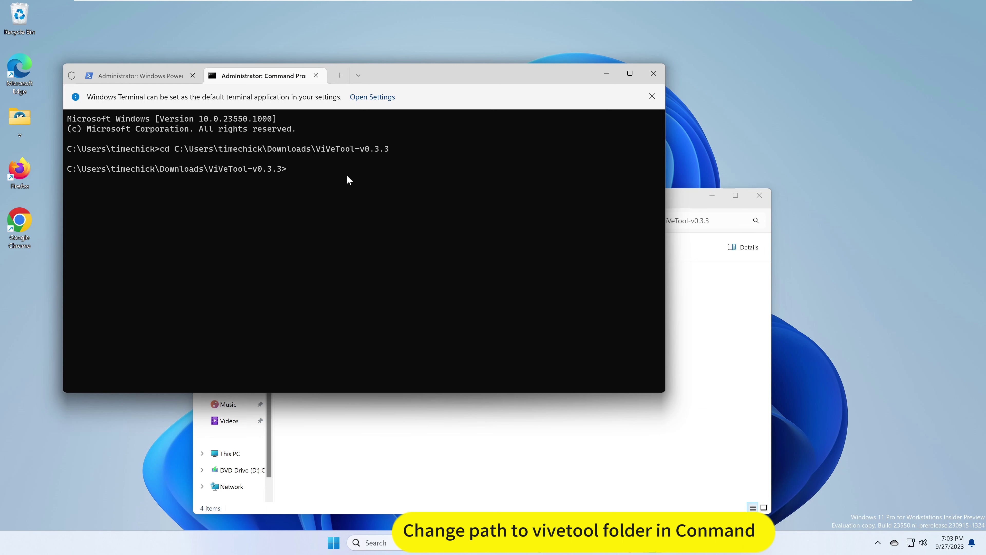
Copy the command vivetool /enable /id:44774629,44850061,44776738,42105254,41655236 from the open Notepad document and run it in the administrator Command Prompt.
{"action": "left_click", "coordinate": [633, 550]}
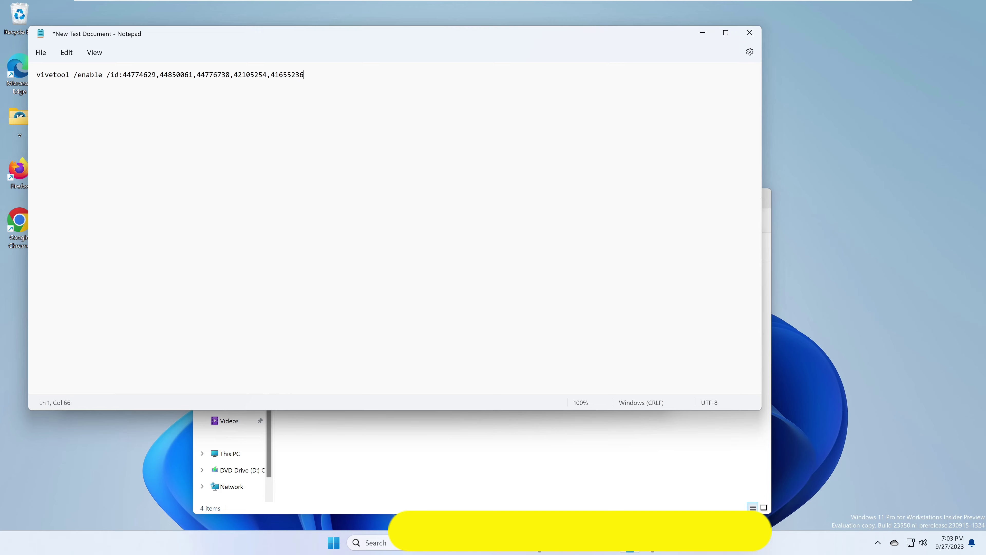
{"action": "left_click_drag", "start_coordinate": [303, 76], "coordinate": [45, 82]}
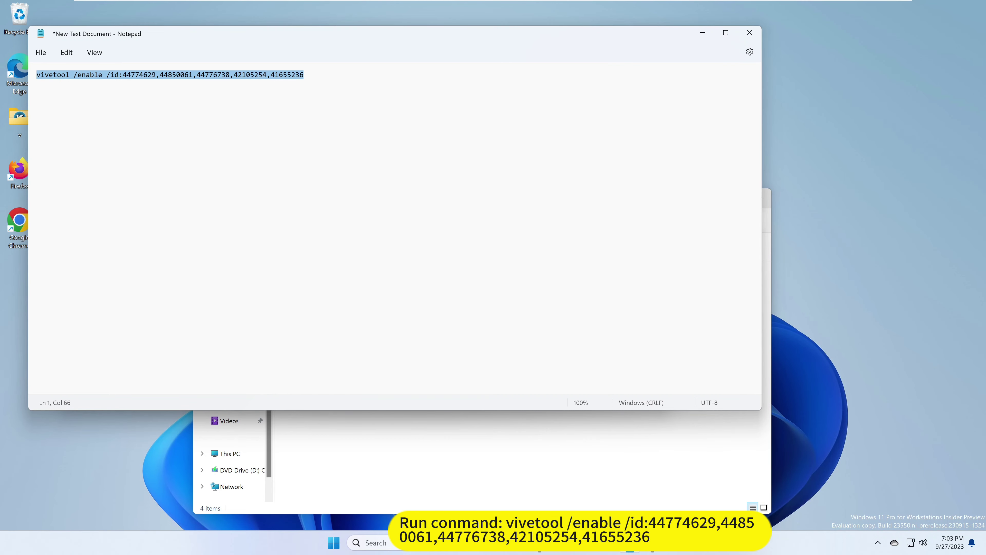
{"action": "right_click", "coordinate": [83, 81]}
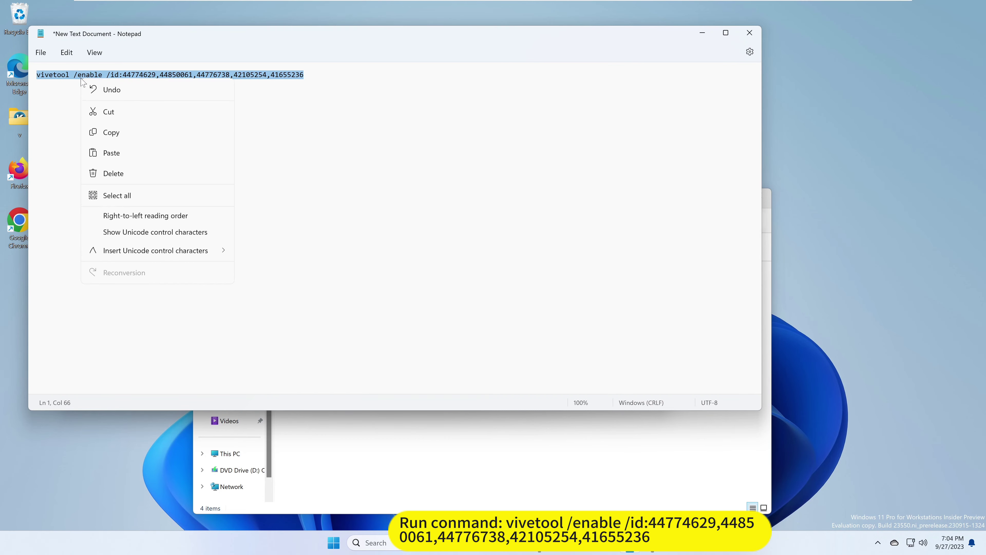
{"action": "left_click", "coordinate": [116, 132]}
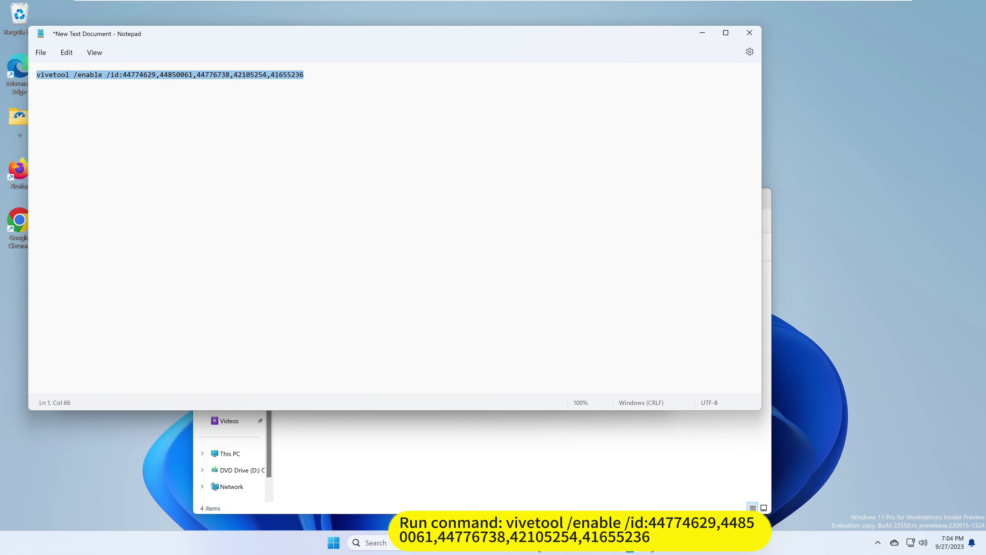
{"action": "left_click", "coordinate": [702, 34]}
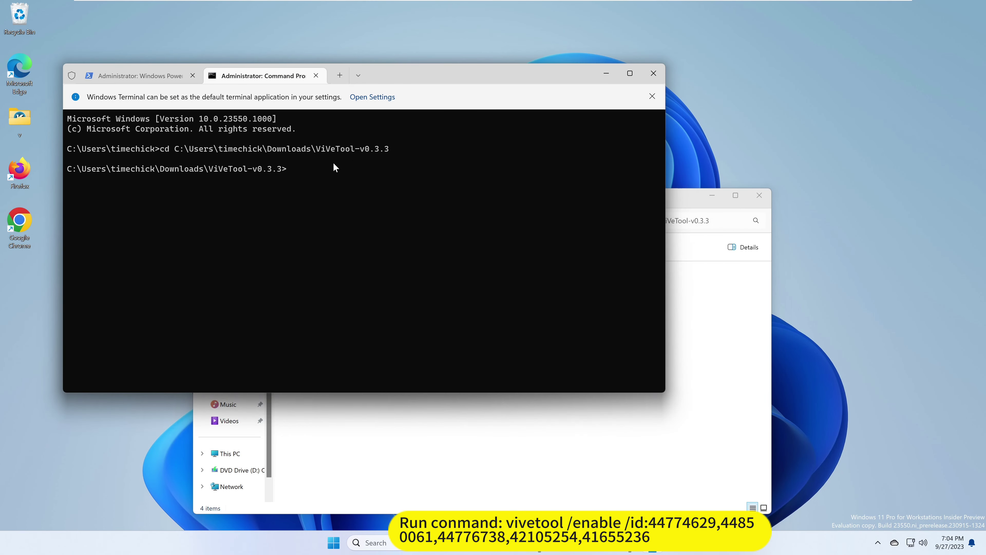
{"action": "key", "text": "ctrl+v"}
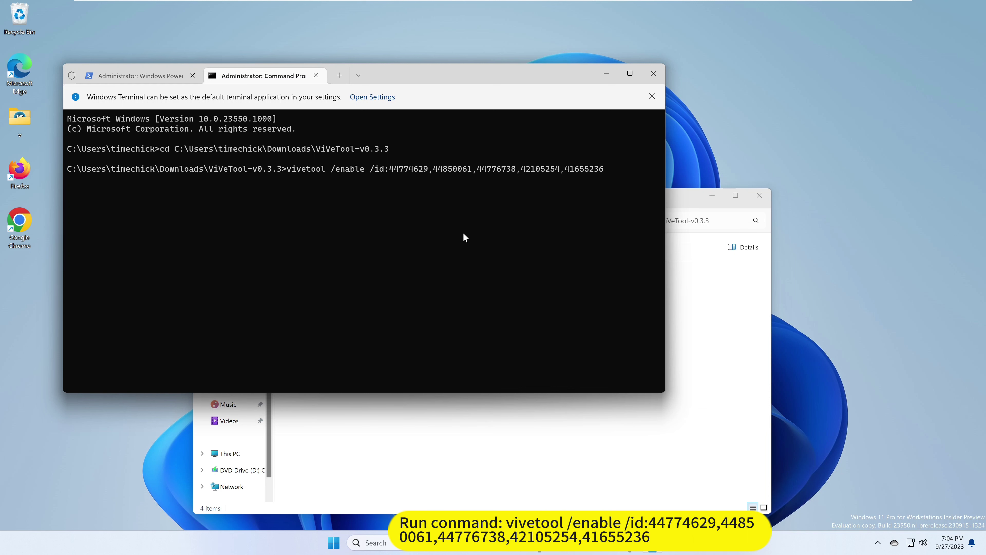
{"action": "key", "text": "Return"}
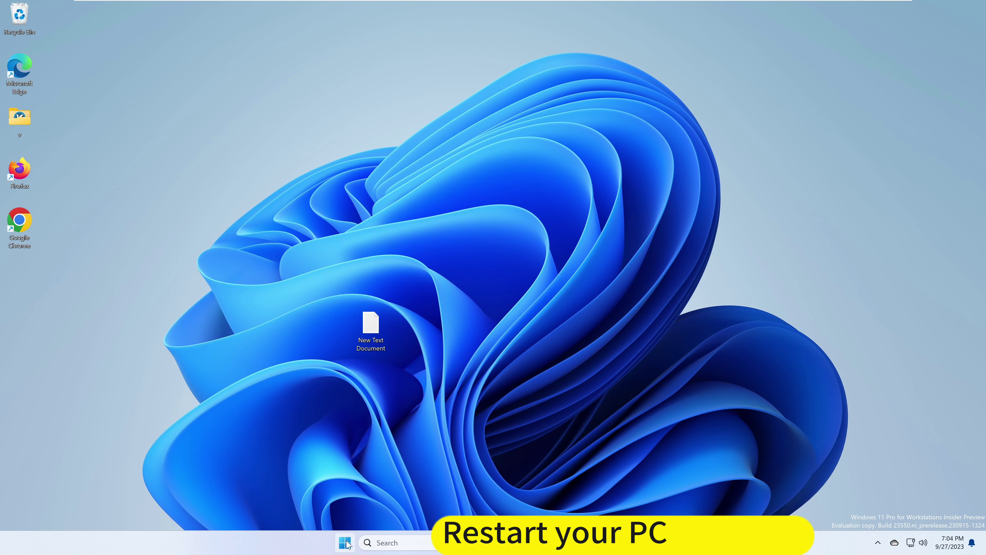
Restart the PC, choosing to restart anyway despite the unsaved Notepad document.
{"action": "left_click", "coordinate": [346, 543]}
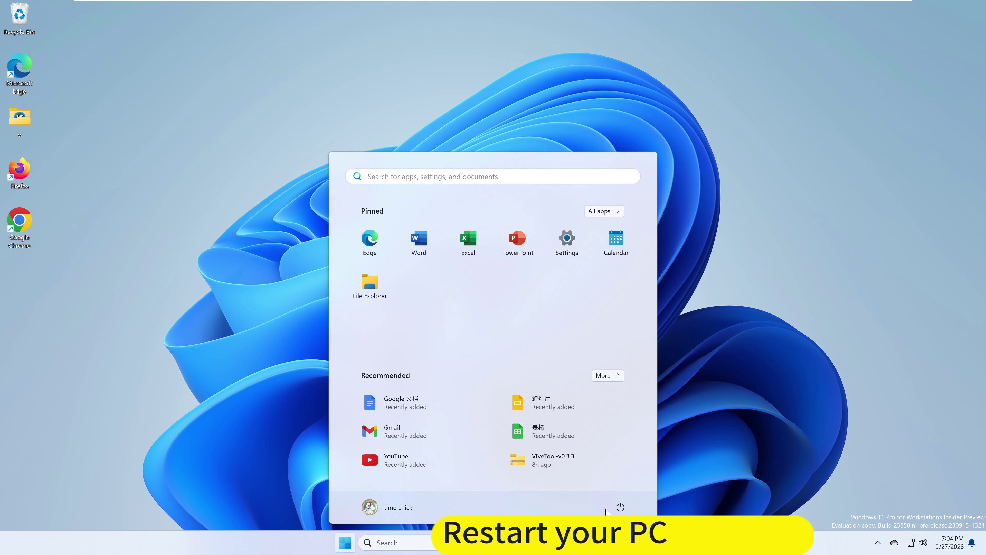
{"action": "left_click", "coordinate": [620, 507]}
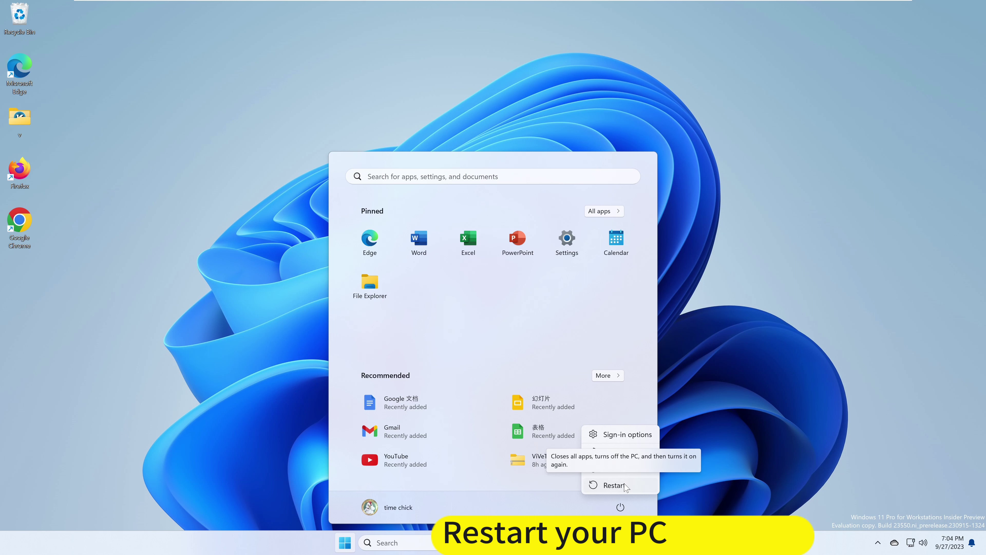
{"action": "left_click", "coordinate": [625, 486]}
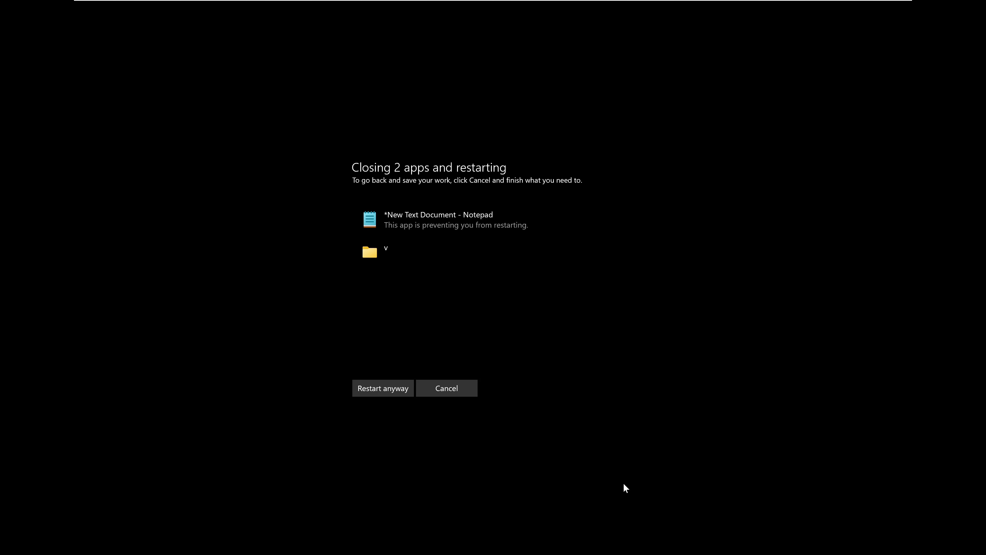
{"action": "left_click", "coordinate": [390, 395]}
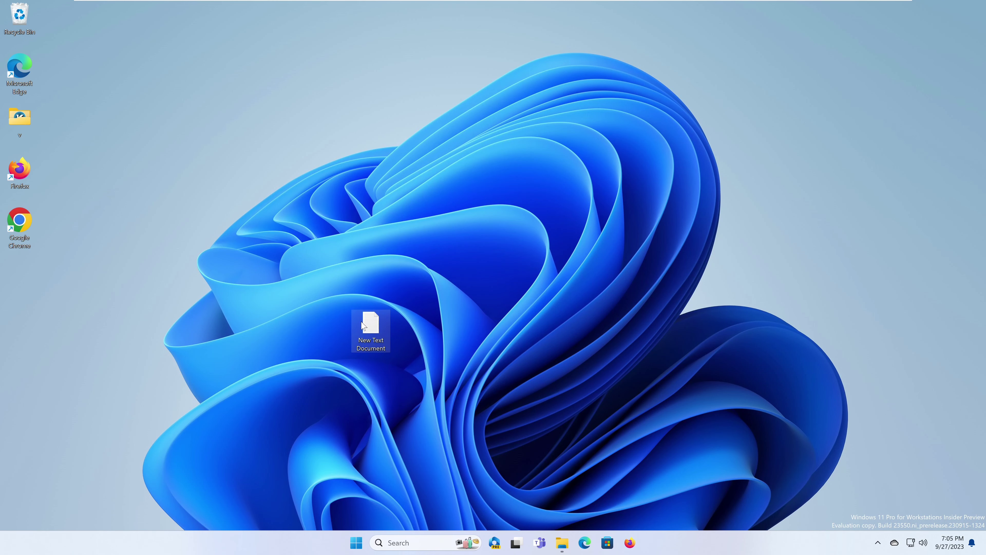
Move the New Text Document file from the desktop to the Recycle Bin.
{"action": "left_click_drag", "start_coordinate": [364, 325], "coordinate": [22, 27]}
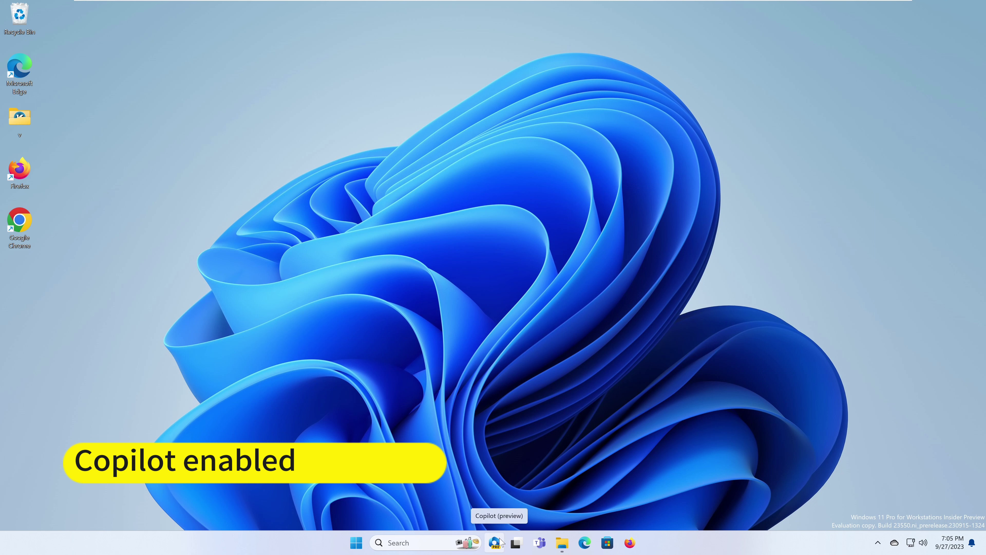
Check the Copilot (preview) entry among the taskbar items in the taskbar settings, and close Settings.
{"action": "right_click", "coordinate": [681, 542]}
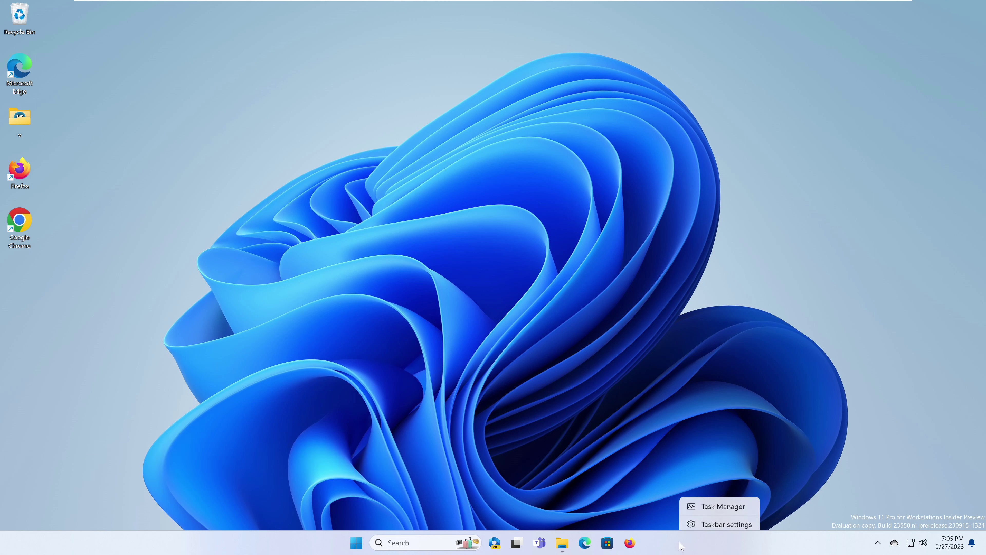
{"action": "left_click", "coordinate": [710, 525]}
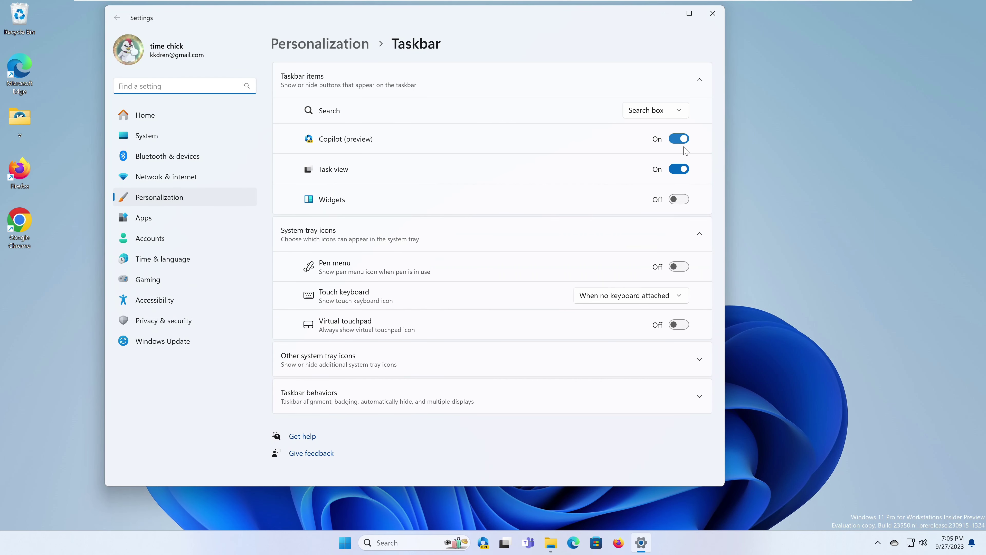
{"action": "left_click", "coordinate": [713, 13]}
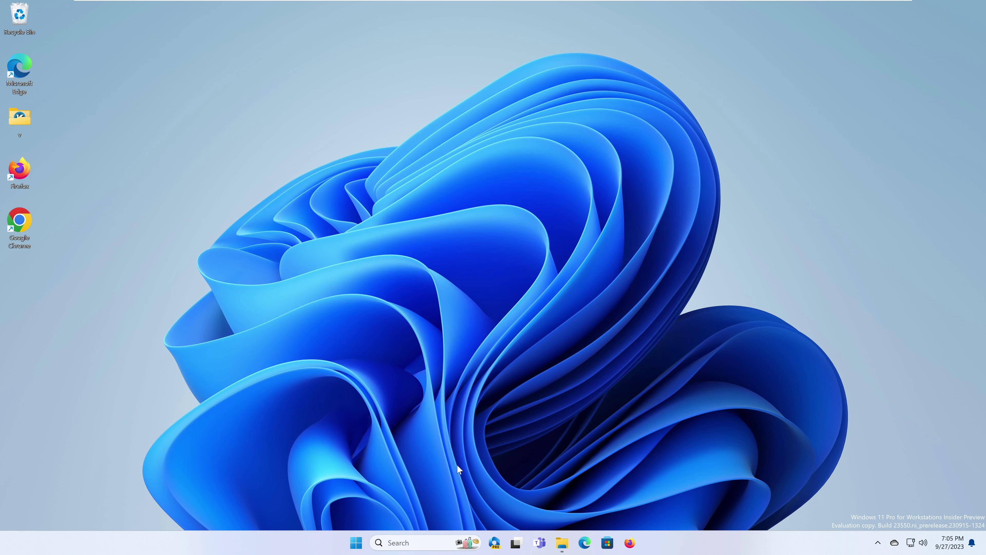
Open Copilot (preview).
{"action": "left_click", "coordinate": [495, 541]}
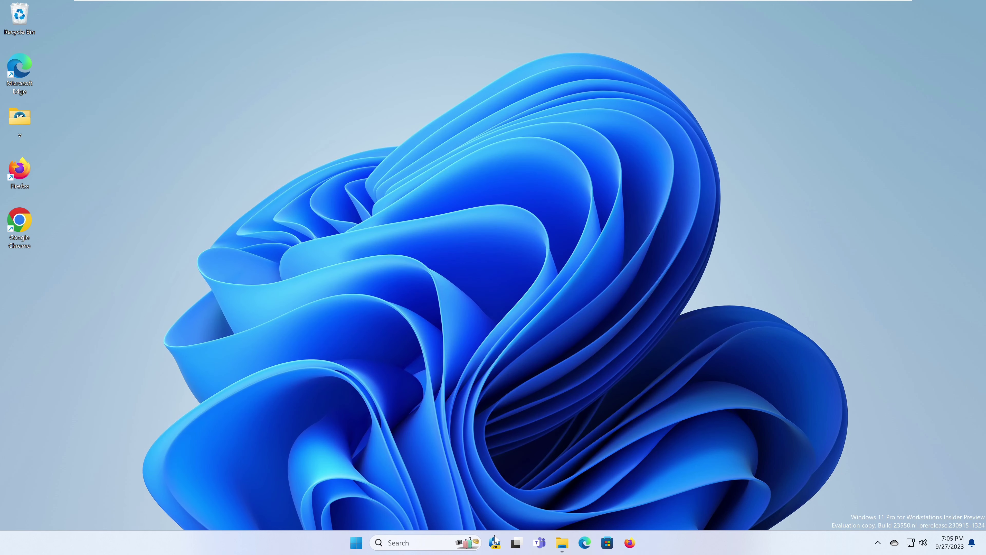